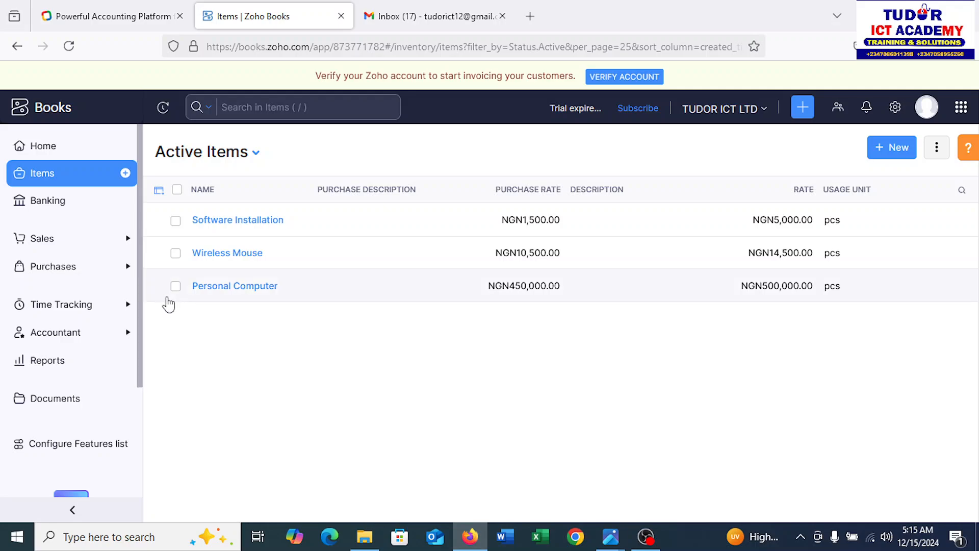
Go to Vendors under Purchases and start a blank New Vendor form
click(128, 271)
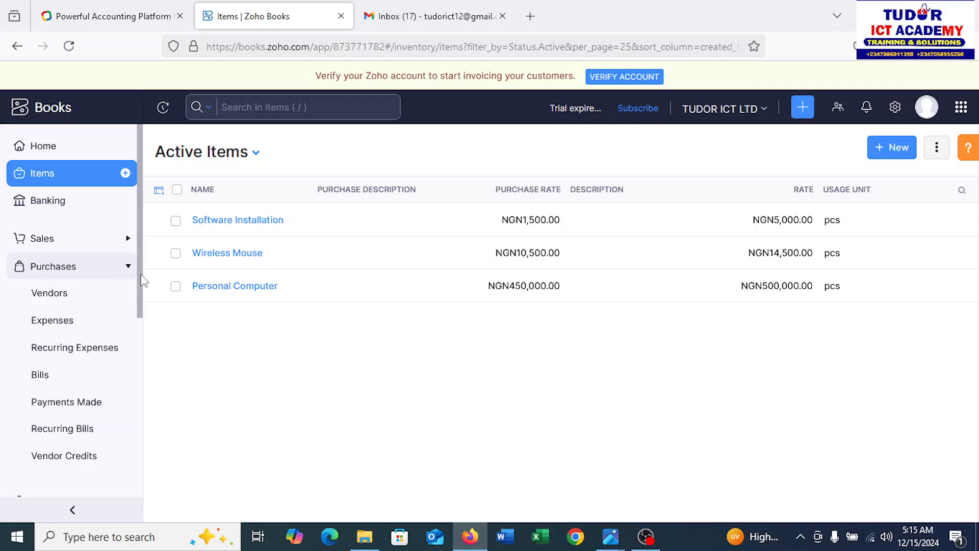
click(128, 270)
click(129, 271)
click(49, 299)
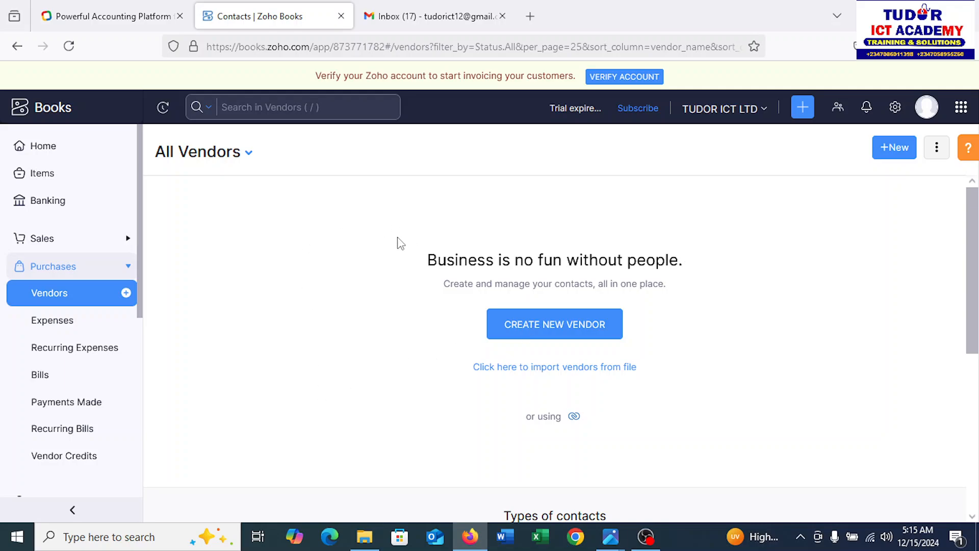
click(537, 336)
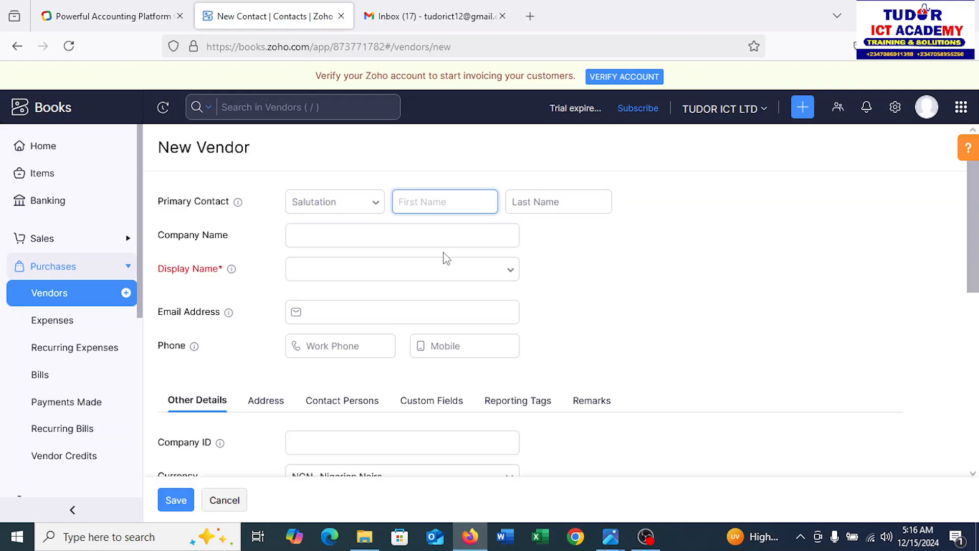
Set the primary contact's salutation to Mr. and enter their first and last names
click(376, 204)
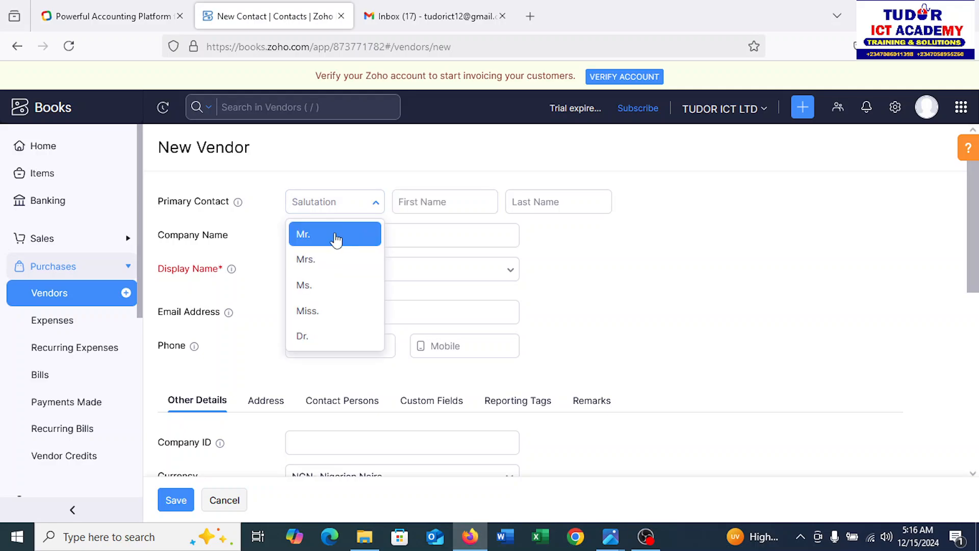
click(336, 239)
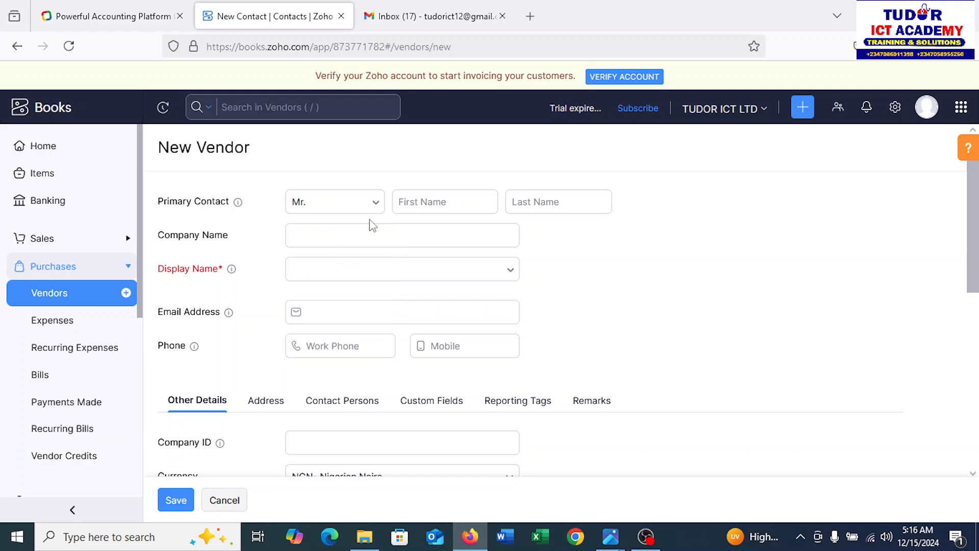
click(444, 196)
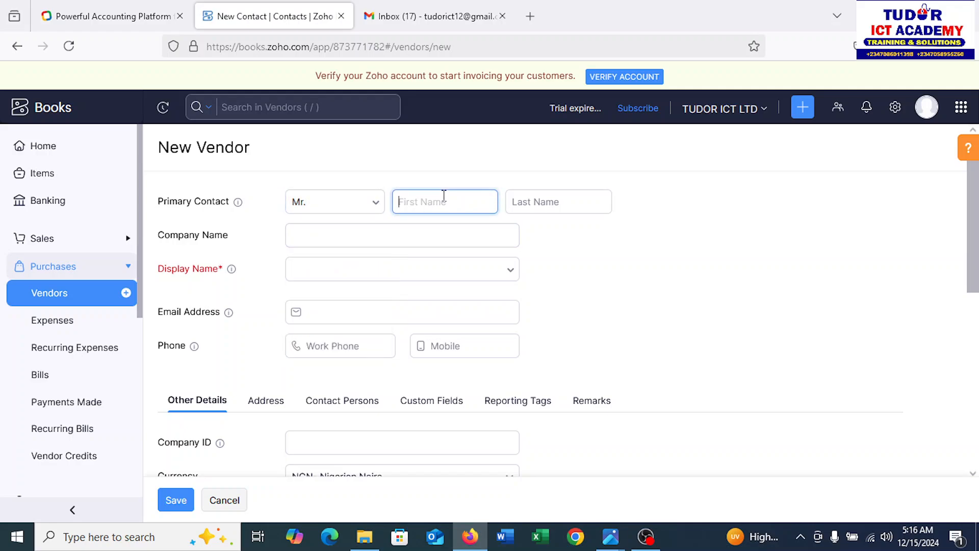
key(Tab)
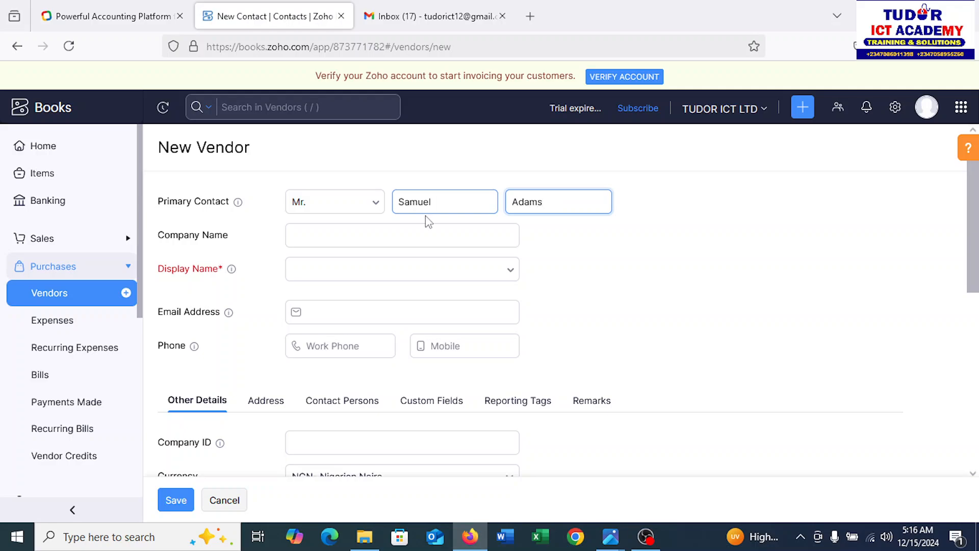
Enter ABC Nigeria Limited as the company name and select it as display name
click(431, 232)
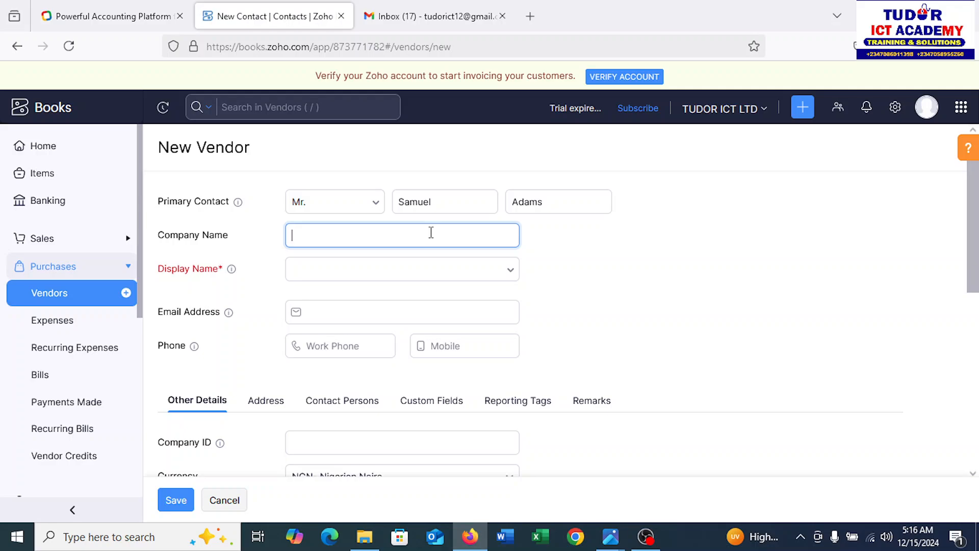
text(ABC Nigeria Limited)
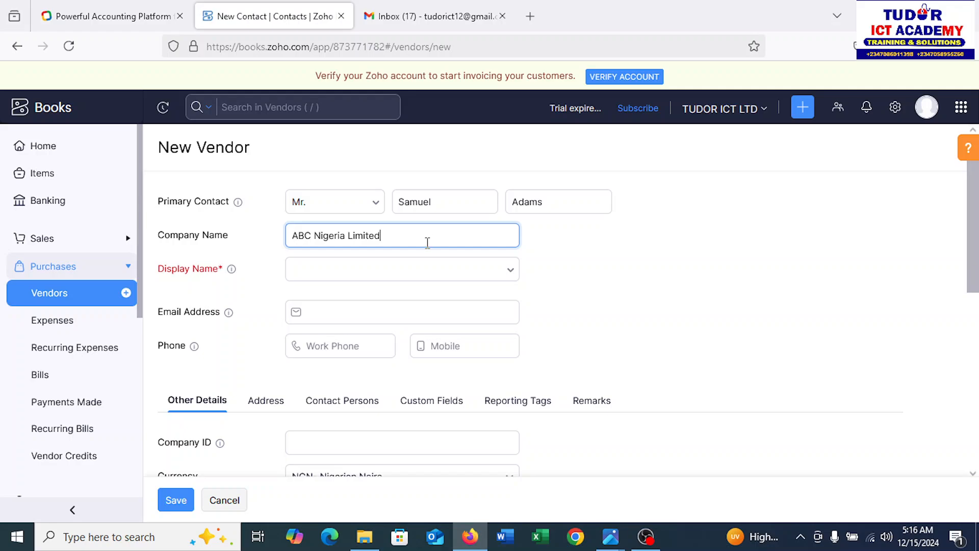
click(512, 273)
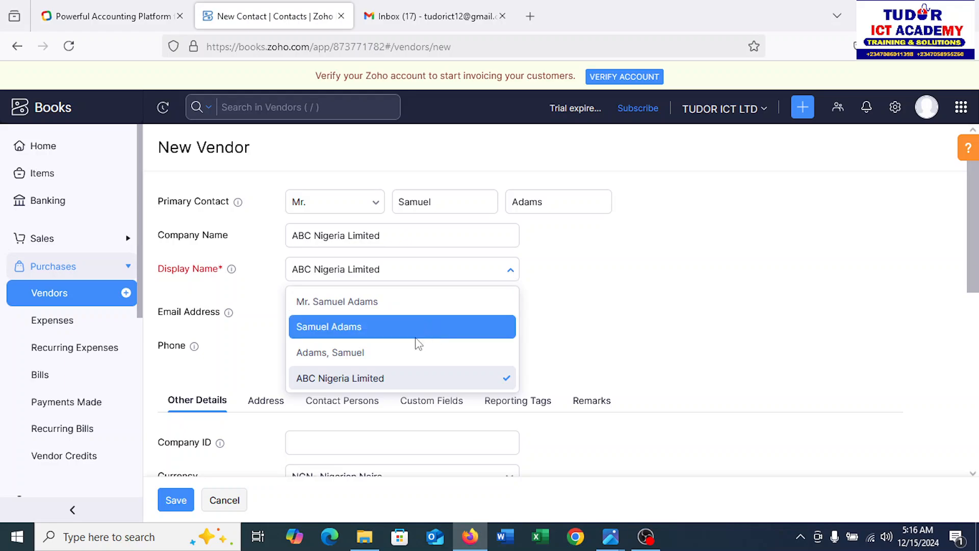
click(372, 383)
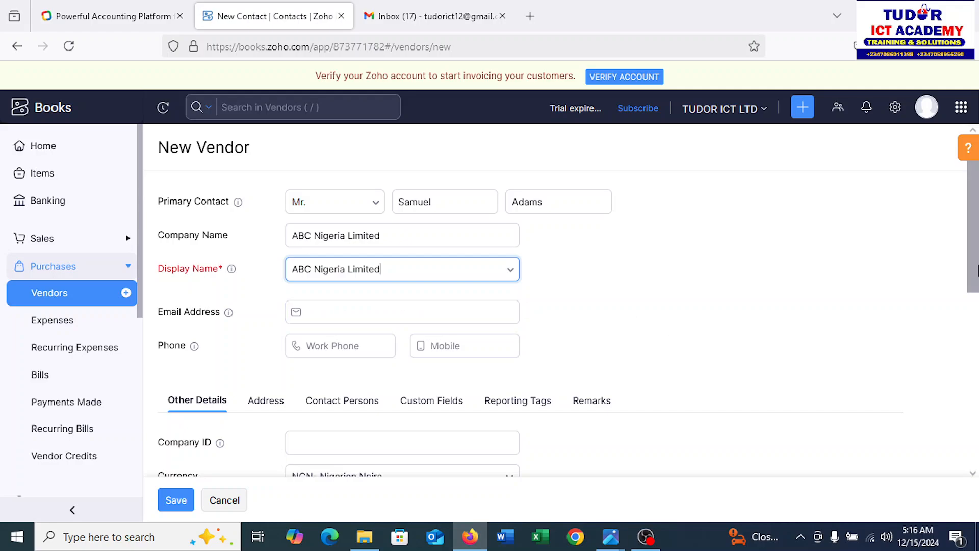
Bring up the Address section and look through the empty billing and shipping address fields
scroll(975, 269, down, 3)
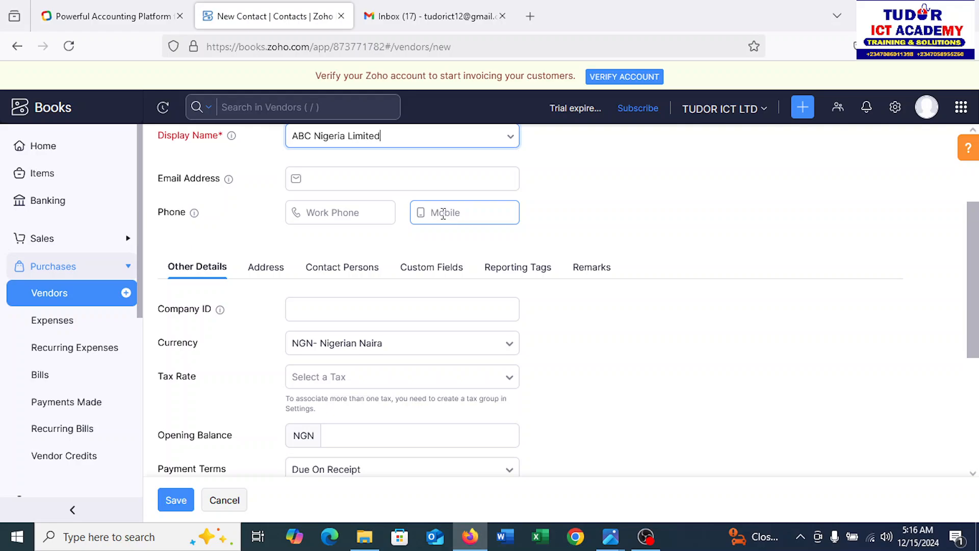
click(257, 273)
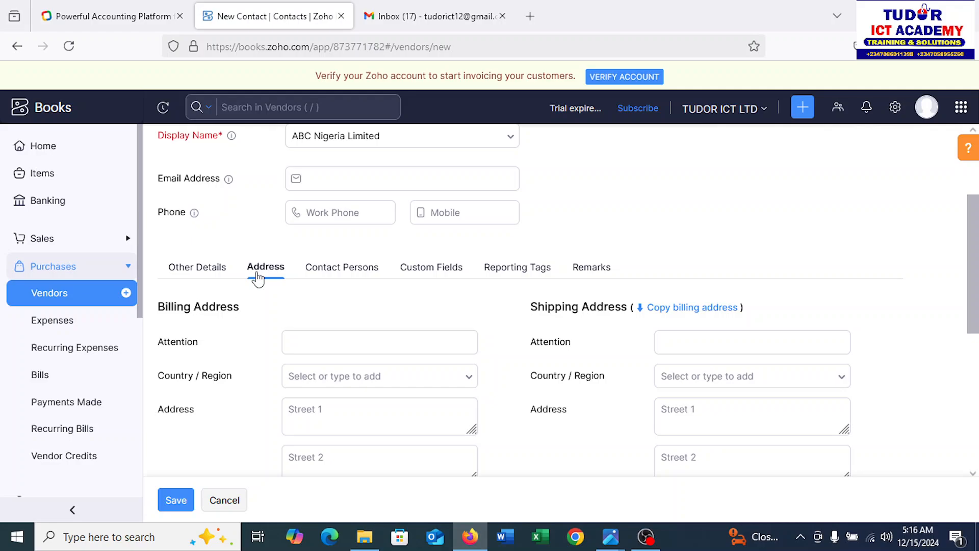
click(381, 406)
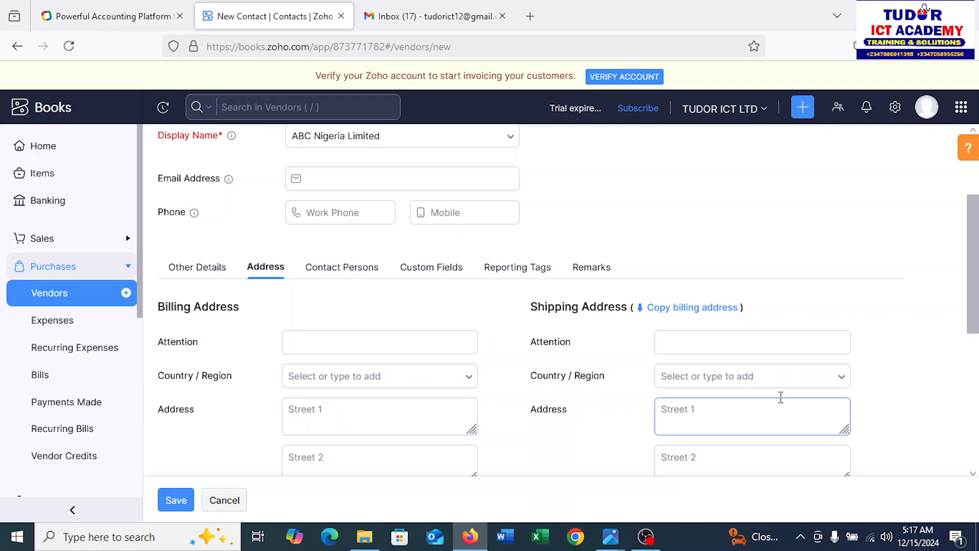
drag(976, 273, 970, 387)
click(742, 372)
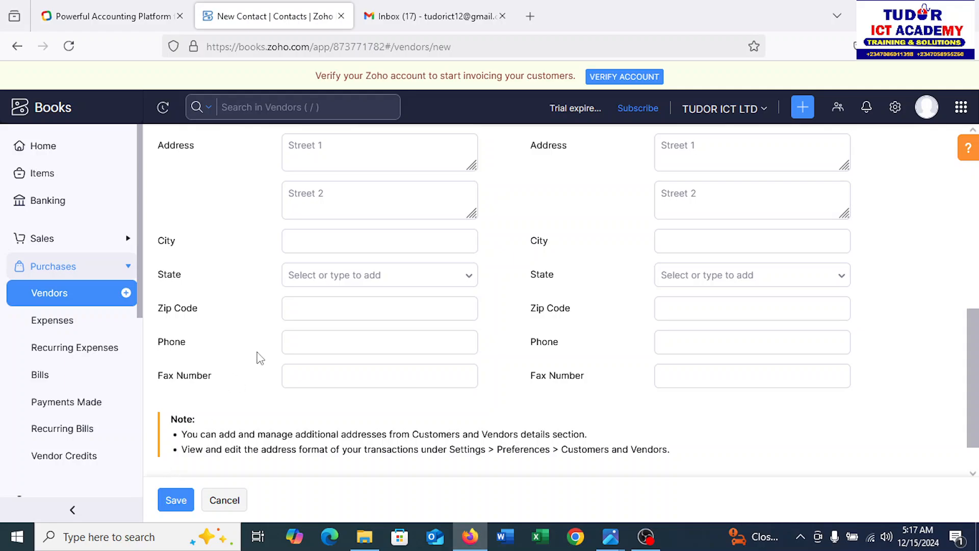
Save ABC Nigeria Limited as a vendor and start another vendor from Quick Create
click(173, 500)
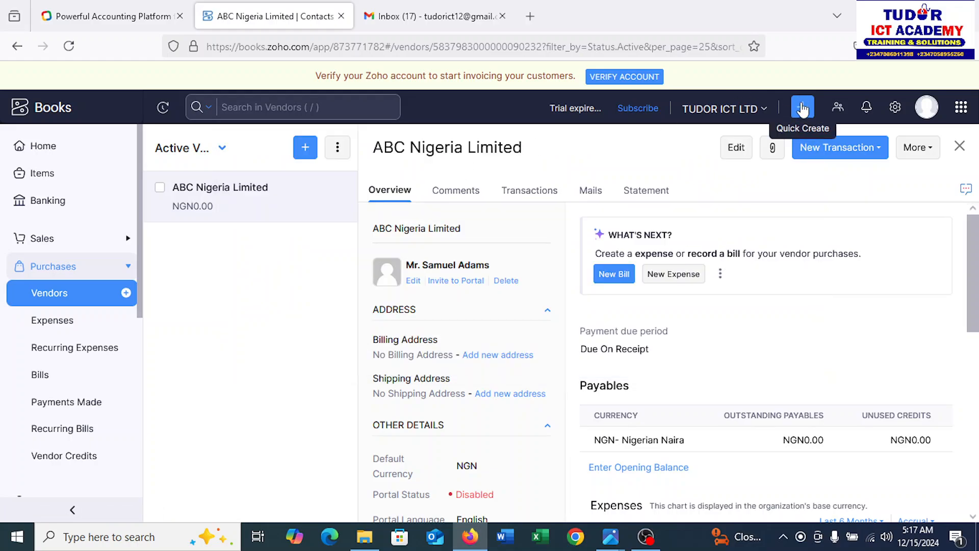
mouse_move(802, 109)
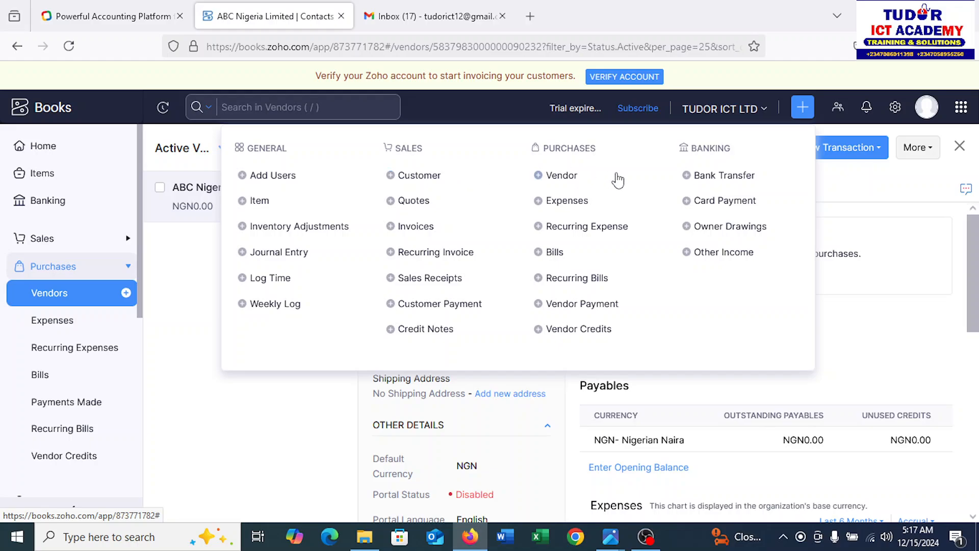
click(554, 178)
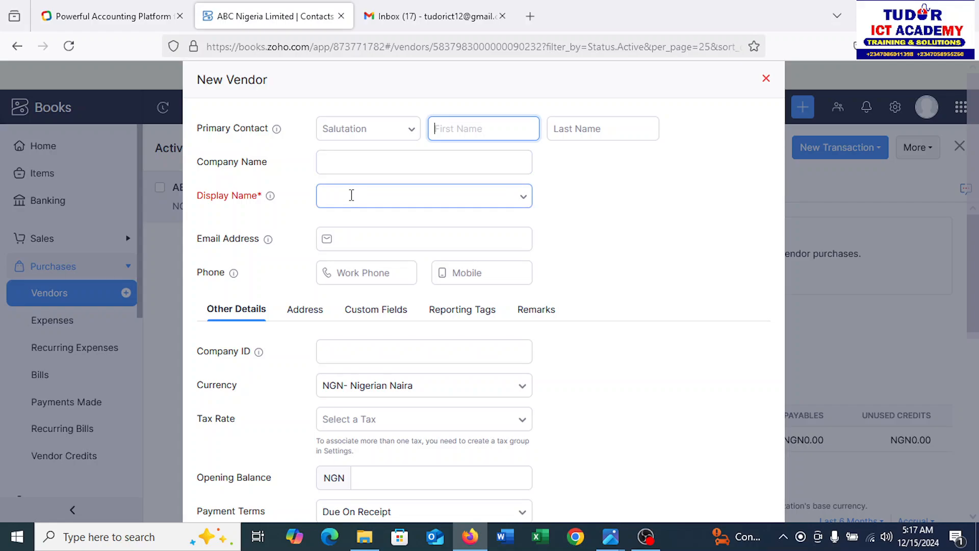
Enter LG Nigeria as display name, copy it into Company Name, and save the vendor
click(351, 195)
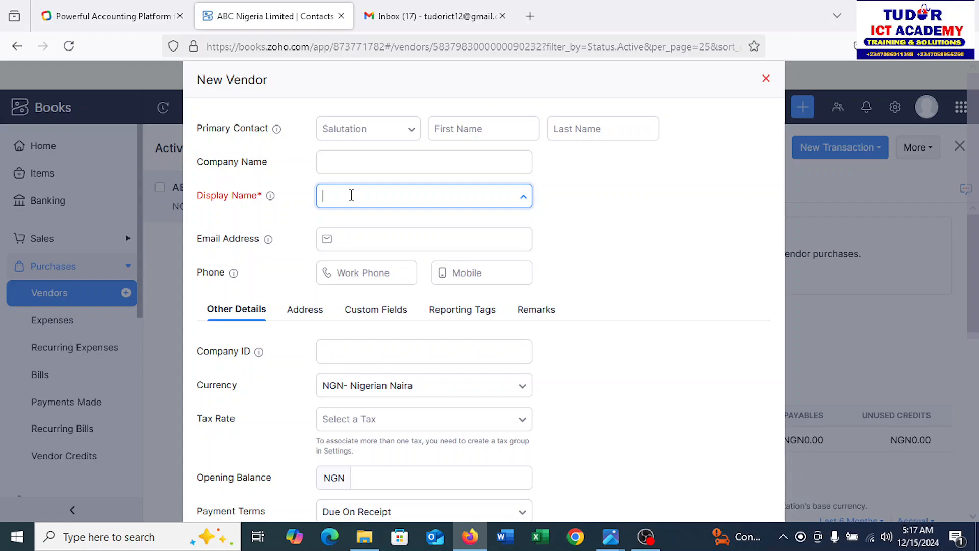
text(LG Nigeria)
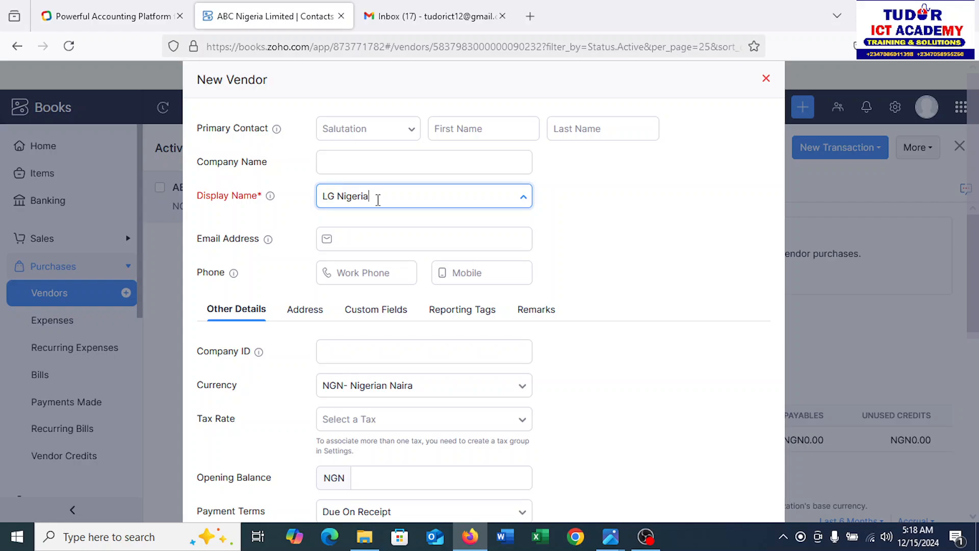
key(ctrl+a)
key(ctrl+c)
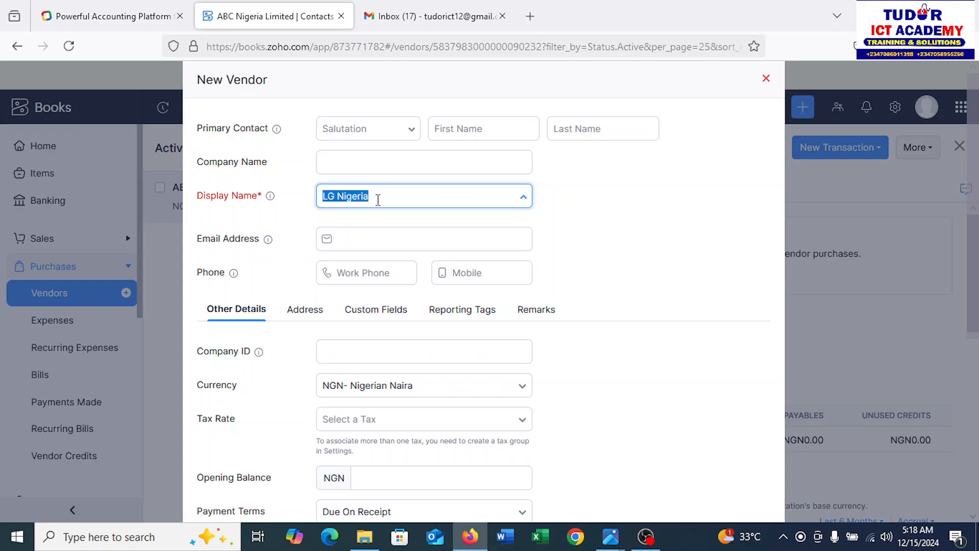
click(378, 156)
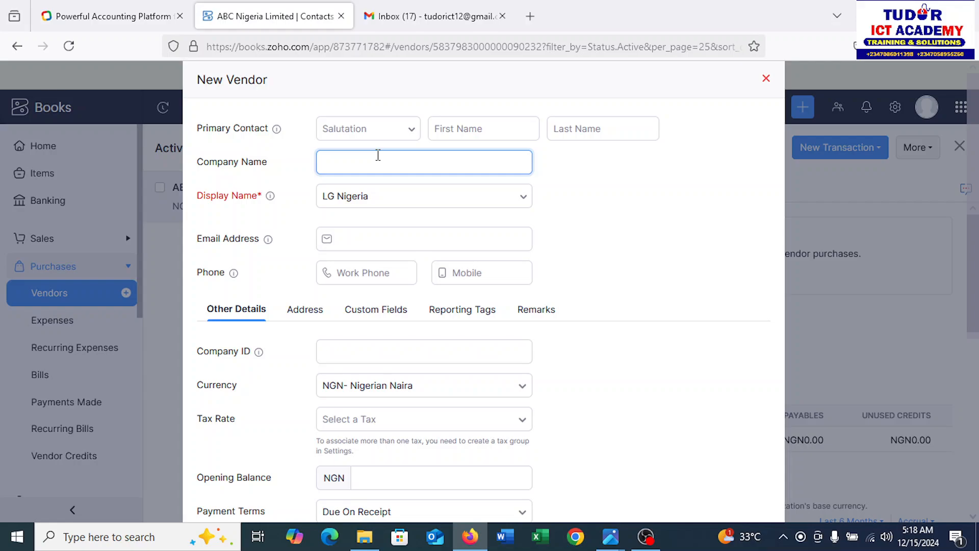
key(ctrl+v)
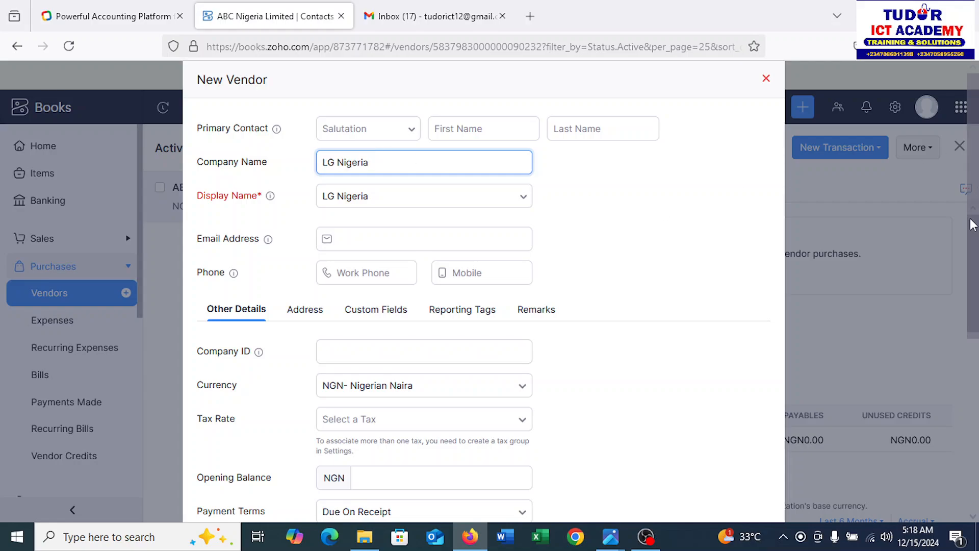
scroll(972, 224, down, 5)
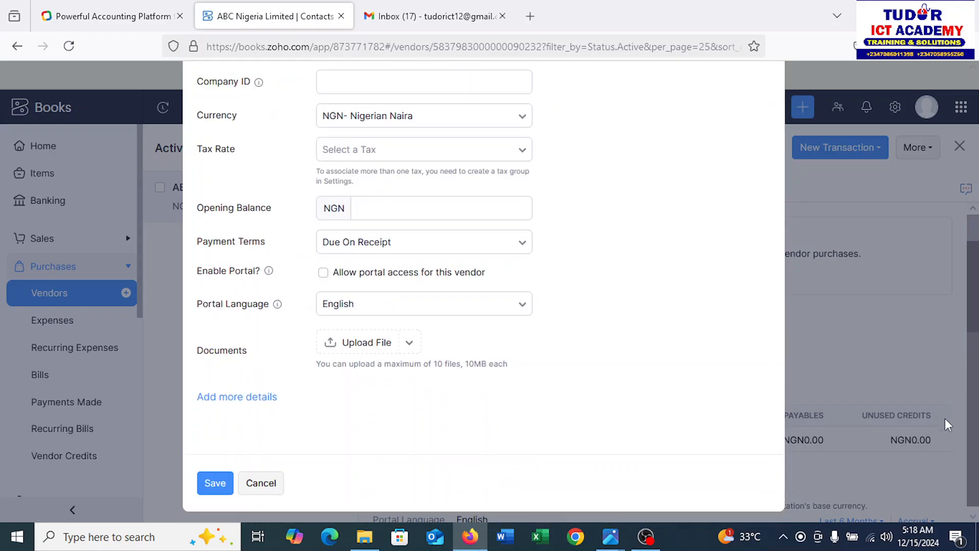
click(211, 478)
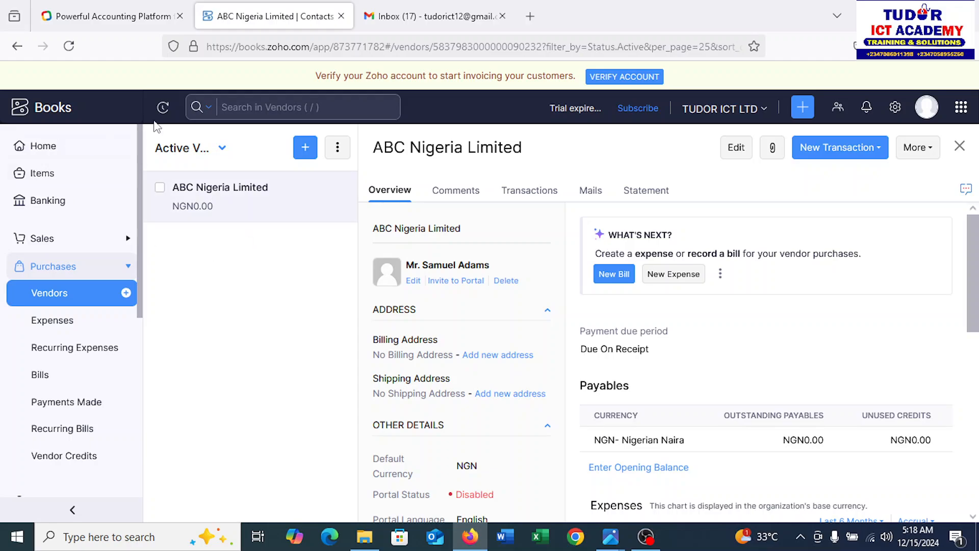
Switch the vendor list to All Vendors, then bring the NEW LOGO.jpg image to the front
click(222, 150)
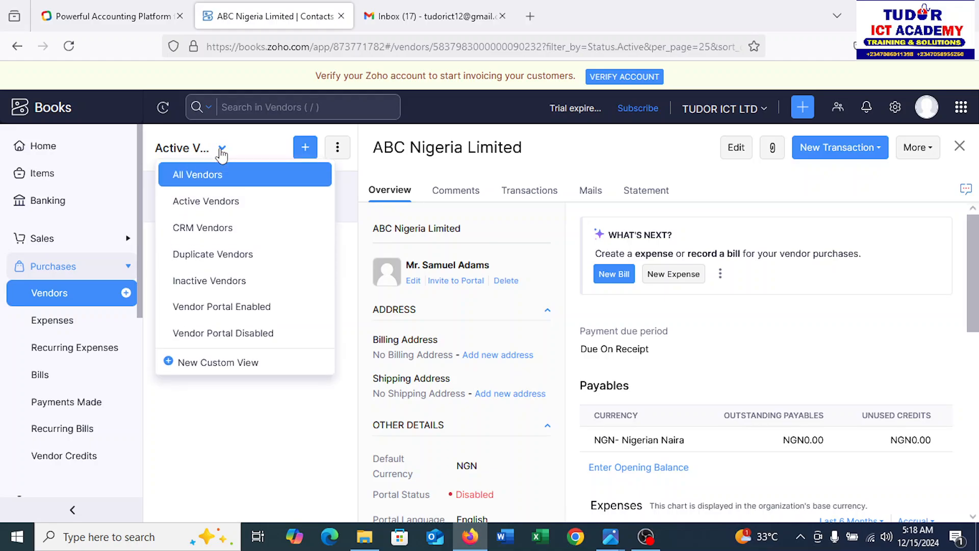
click(192, 175)
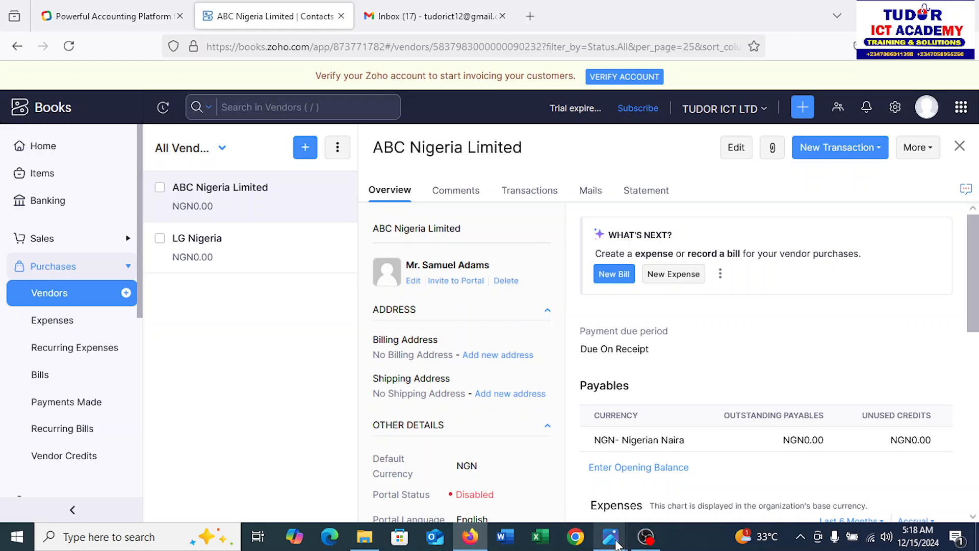
mouse_move(624, 544)
click(668, 492)
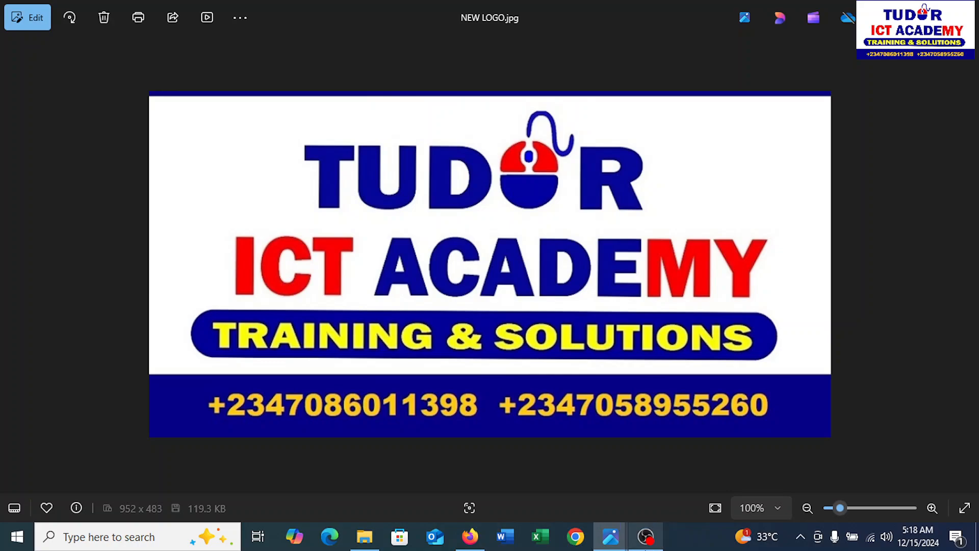